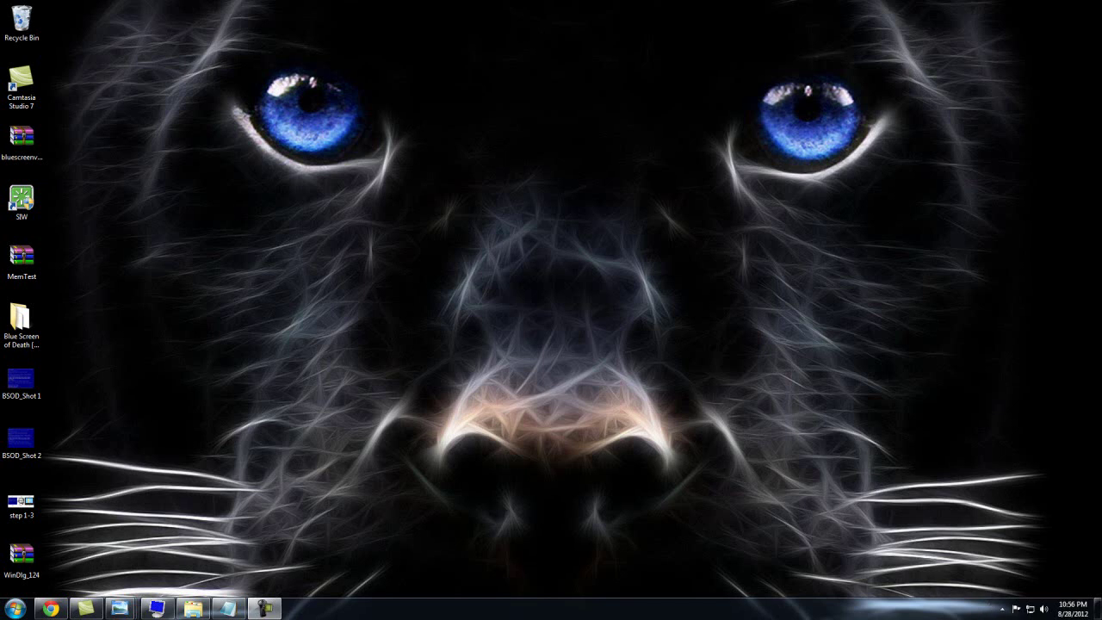
Step: Restore the Notepad notes, highlight ntoskrnl.exe beside the bug check string, then minimize Notepad
left_click(228, 609)
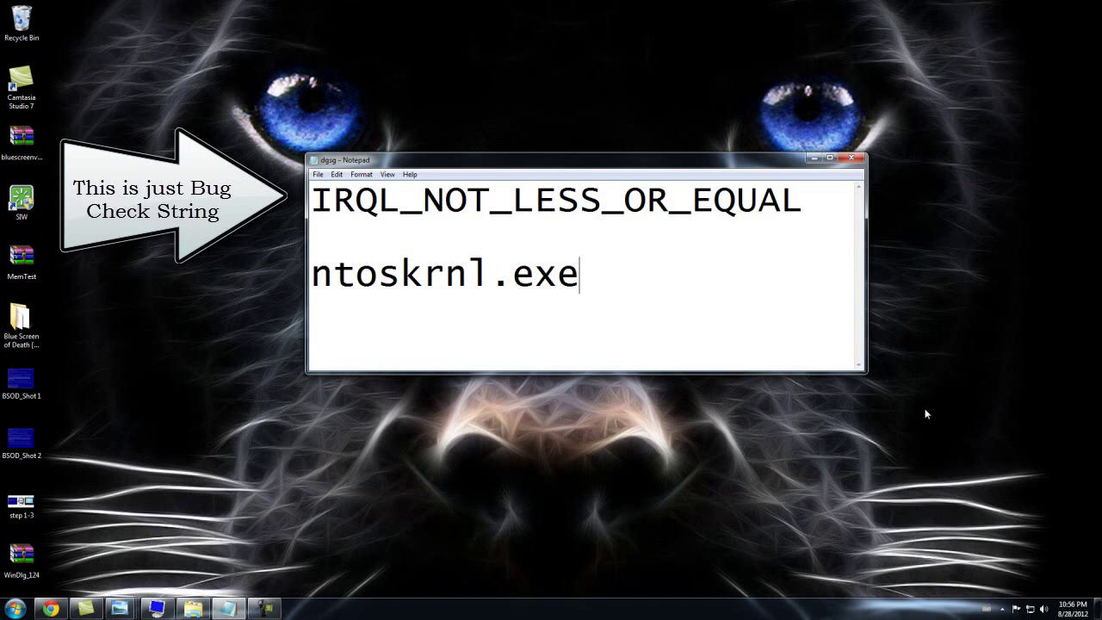
left_click_drag(594, 274, 669, 267)
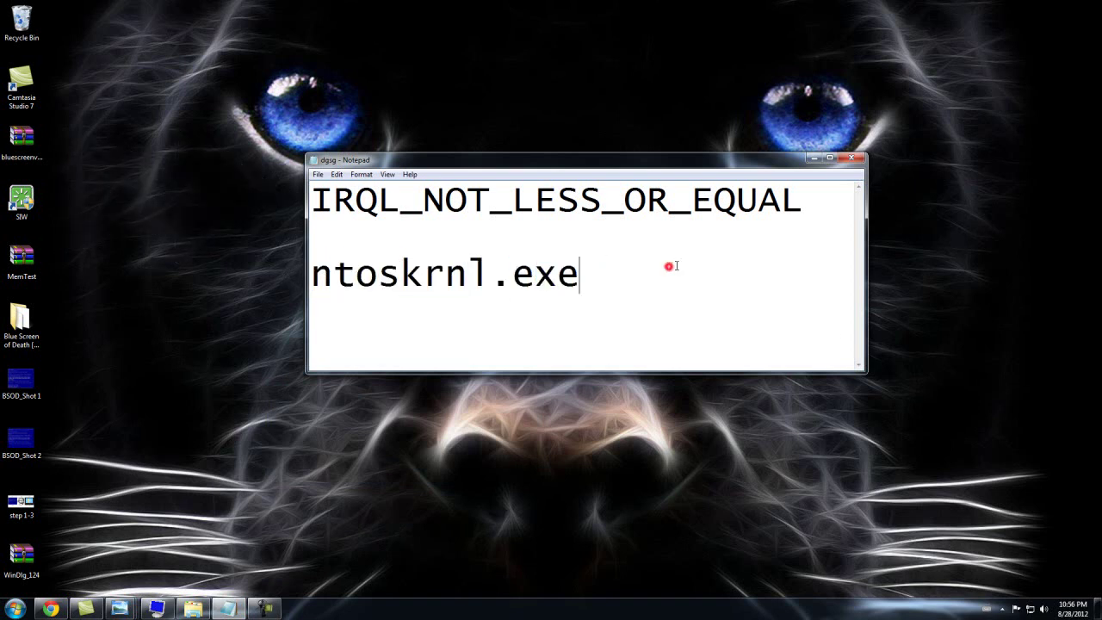
left_click(814, 157)
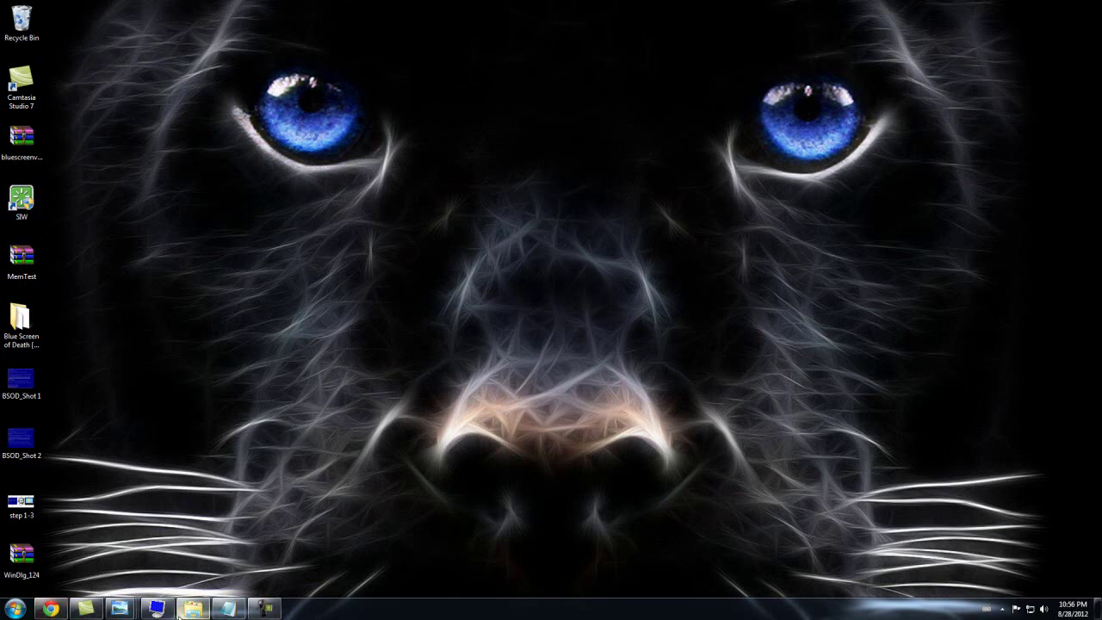
Step: Bring up the step 1-3 diagnosis picture (Identify, Understand, Test) from the Photo Viewer preview
mouse_move(195, 609)
left_click(325, 541)
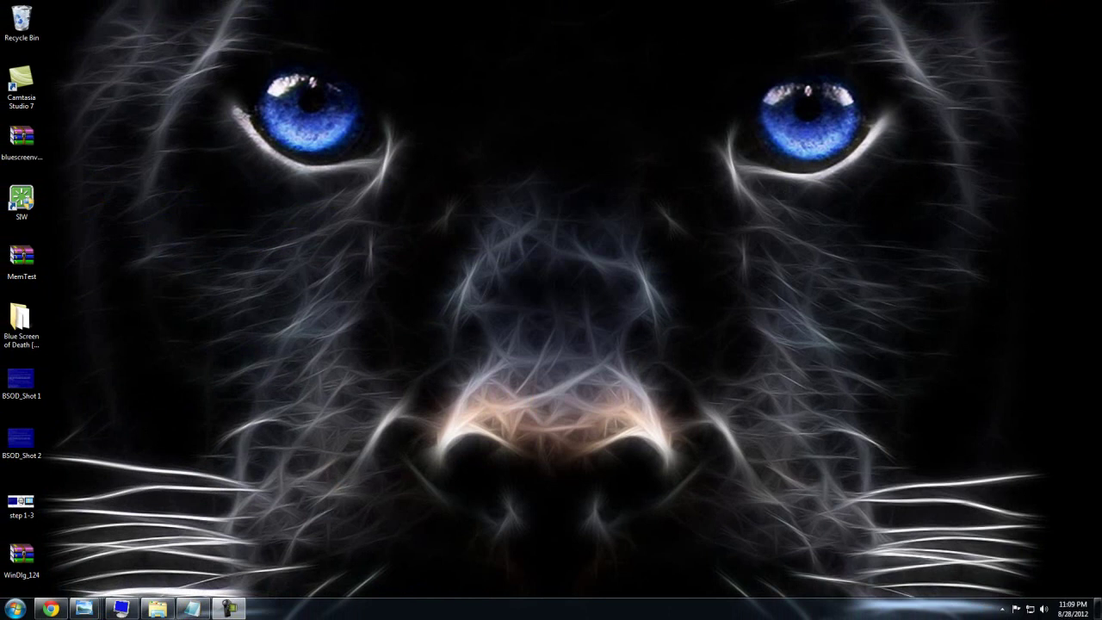
left_click(84, 609)
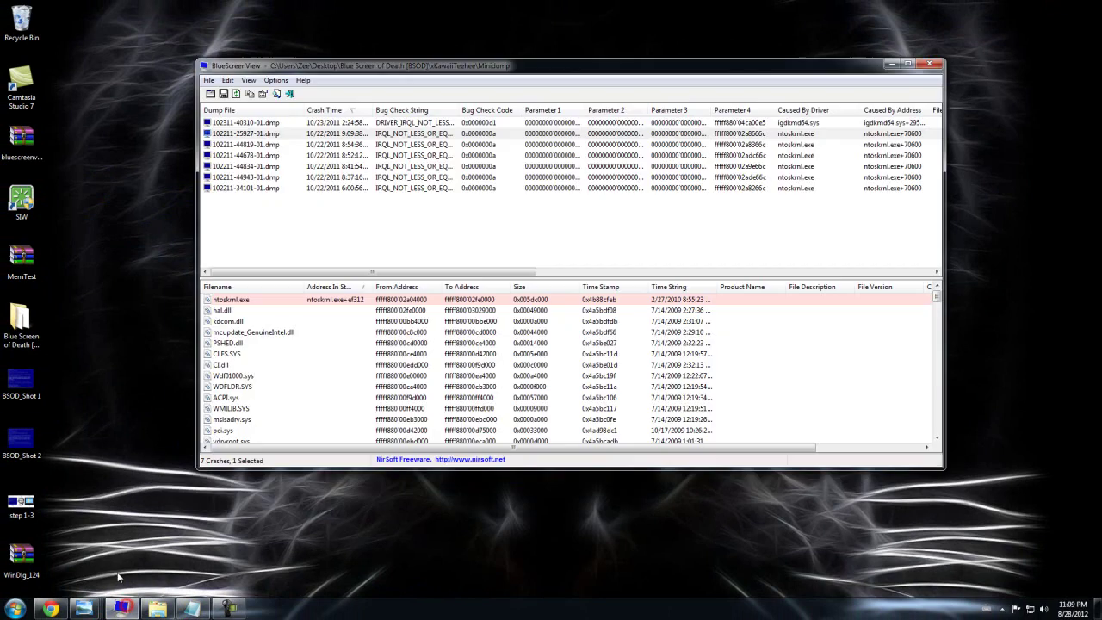
left_click(84, 610)
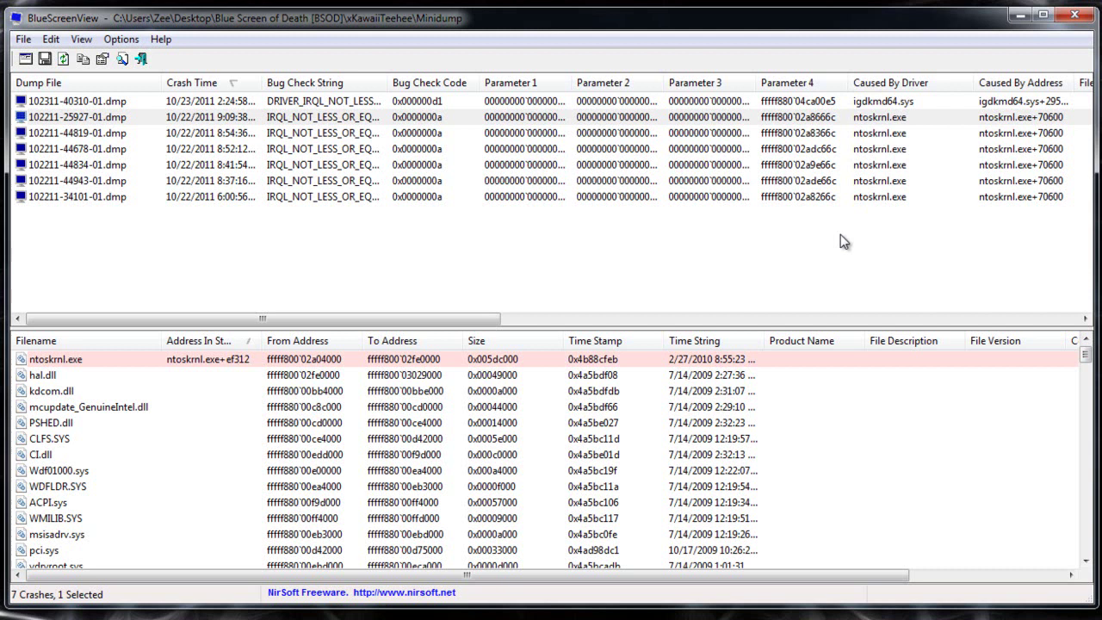
left_click_drag(899, 228, 829, 229)
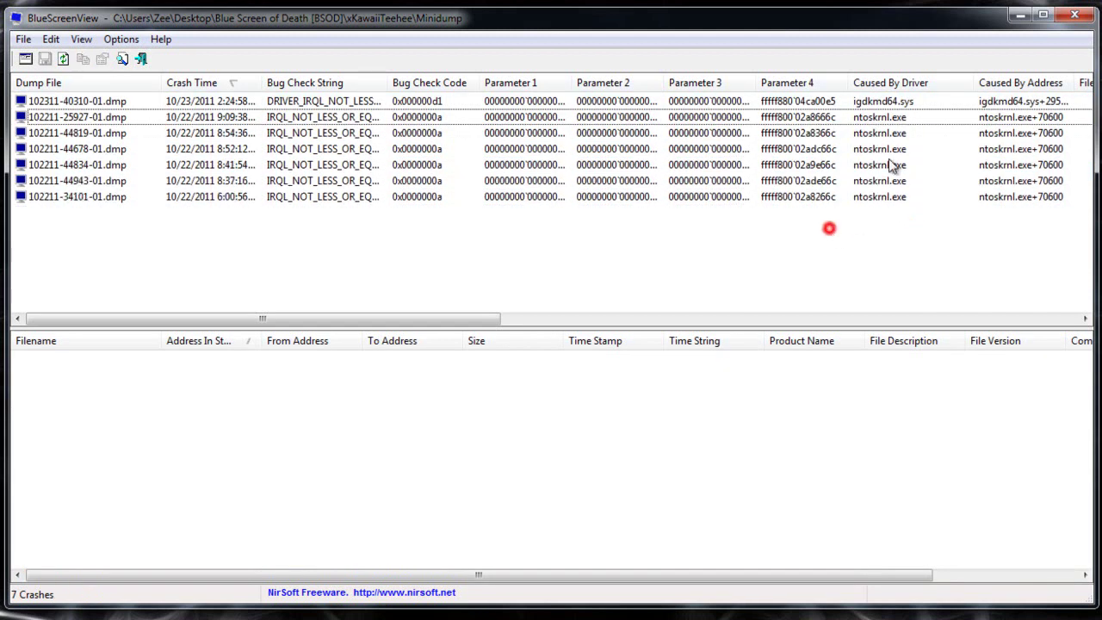
left_click(883, 101)
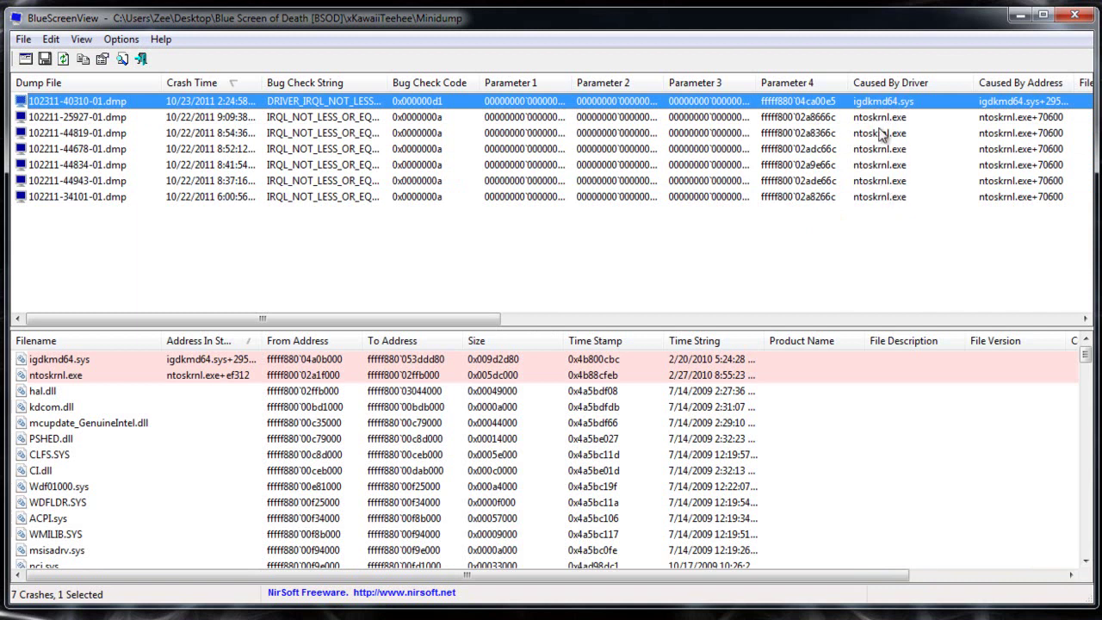
left_click(894, 227)
left_click(881, 118)
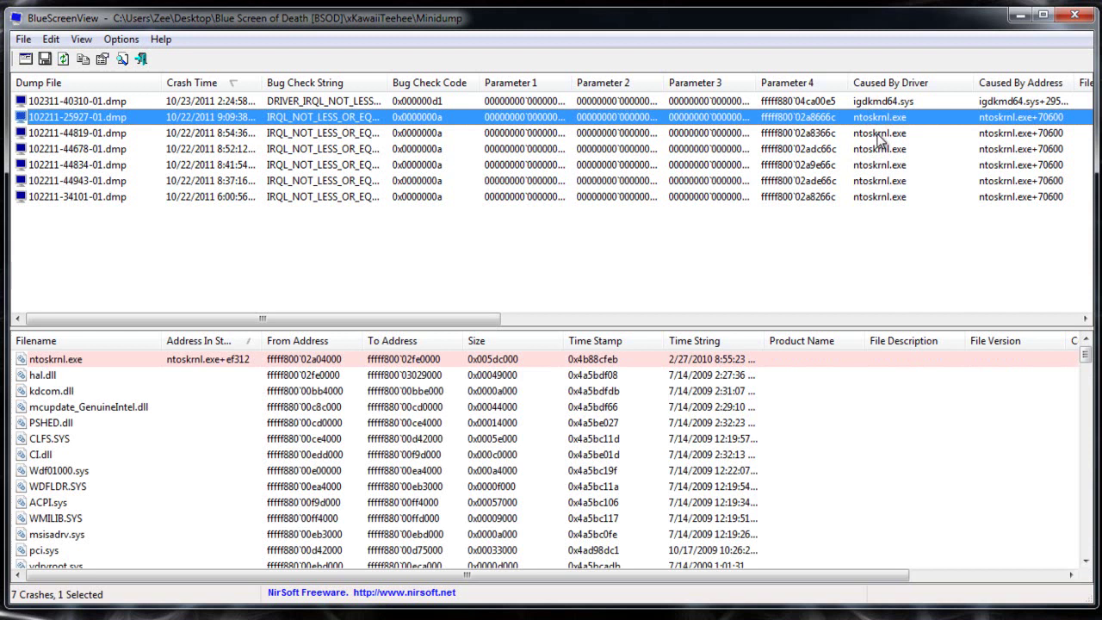
left_click_drag(888, 229, 871, 118)
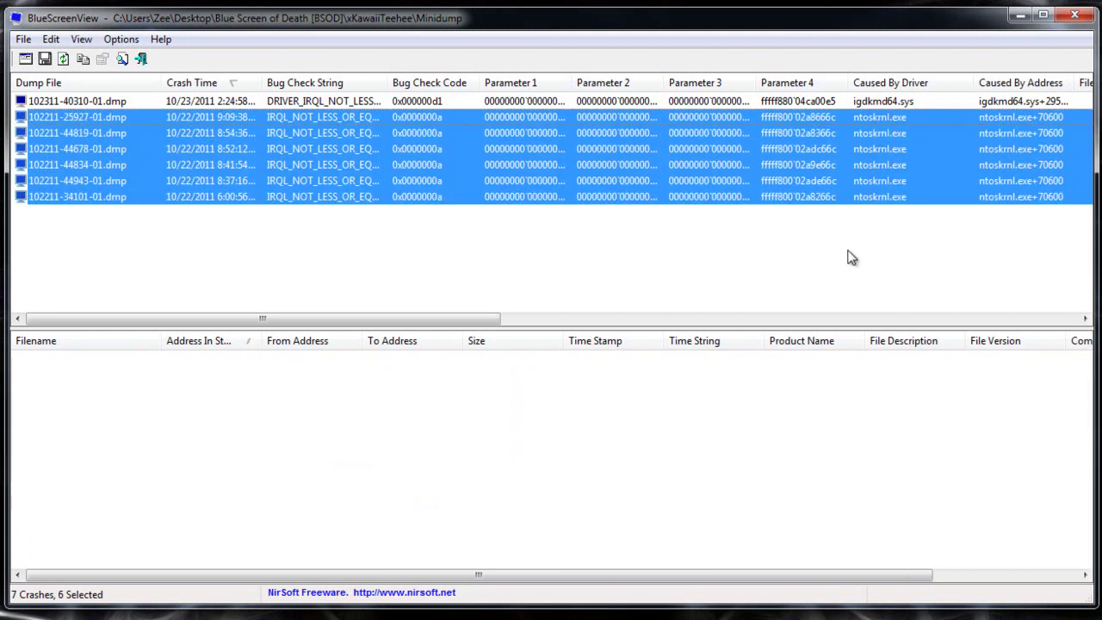
left_click(849, 256)
left_click(874, 118)
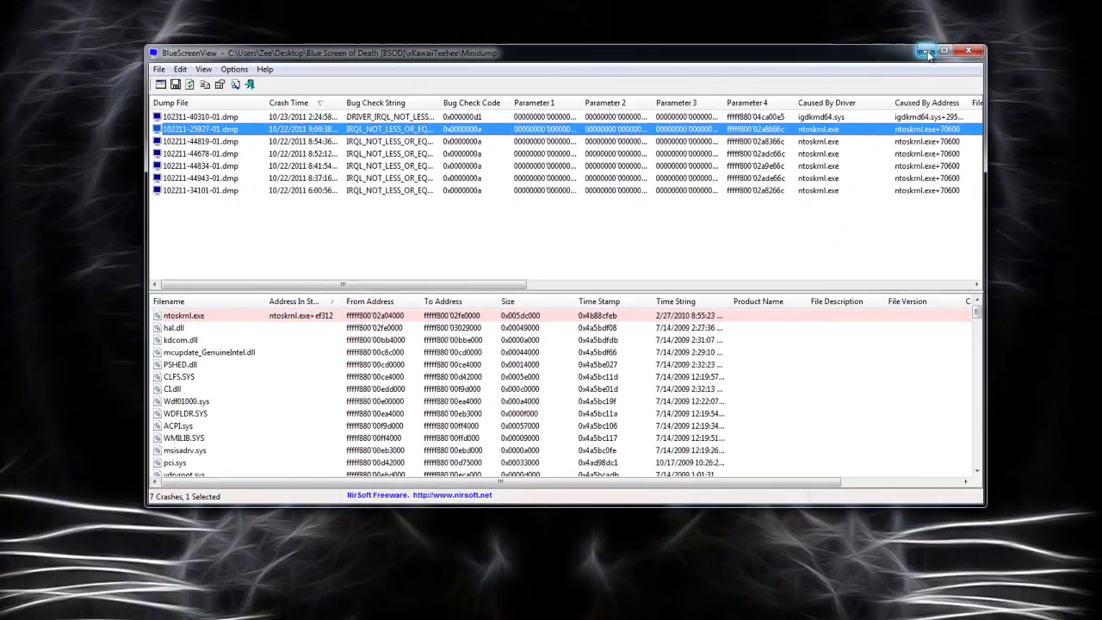
Step: Minimize BlueScreenView, then highlight the ntoskrnl.exe article's sentence on process and memory management
left_click(1017, 16)
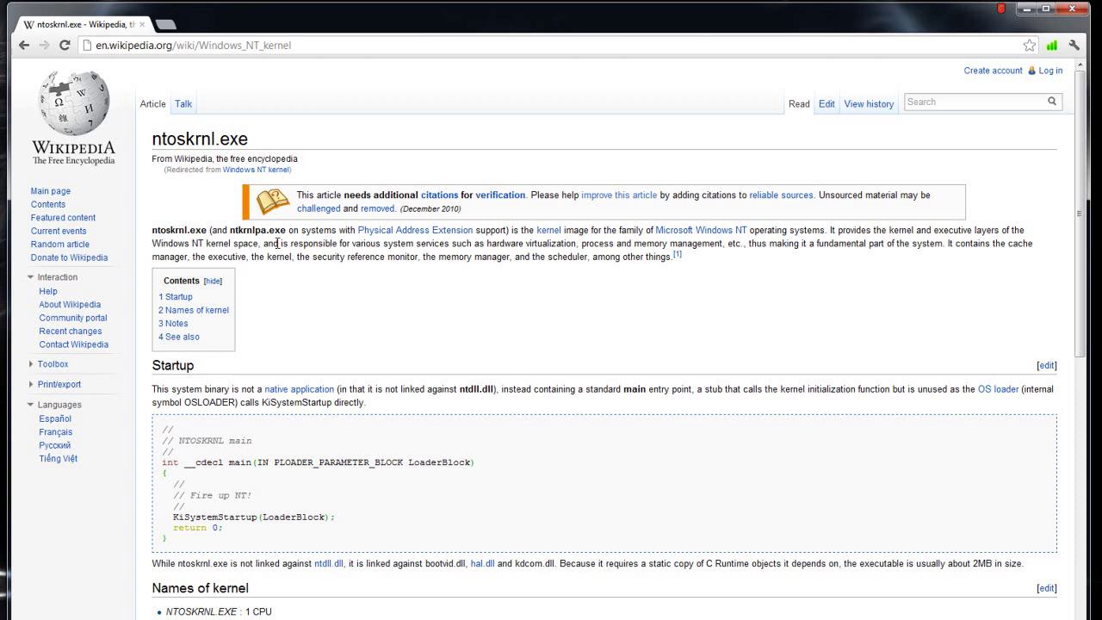
left_click_drag(279, 244, 502, 246)
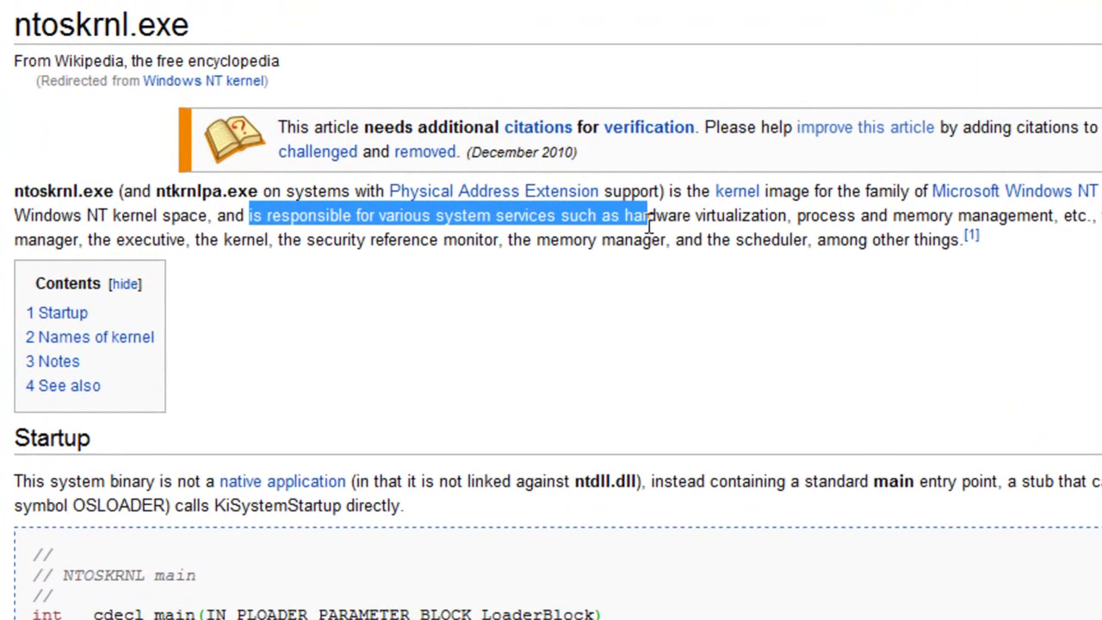
left_click_drag(648, 222, 1068, 215)
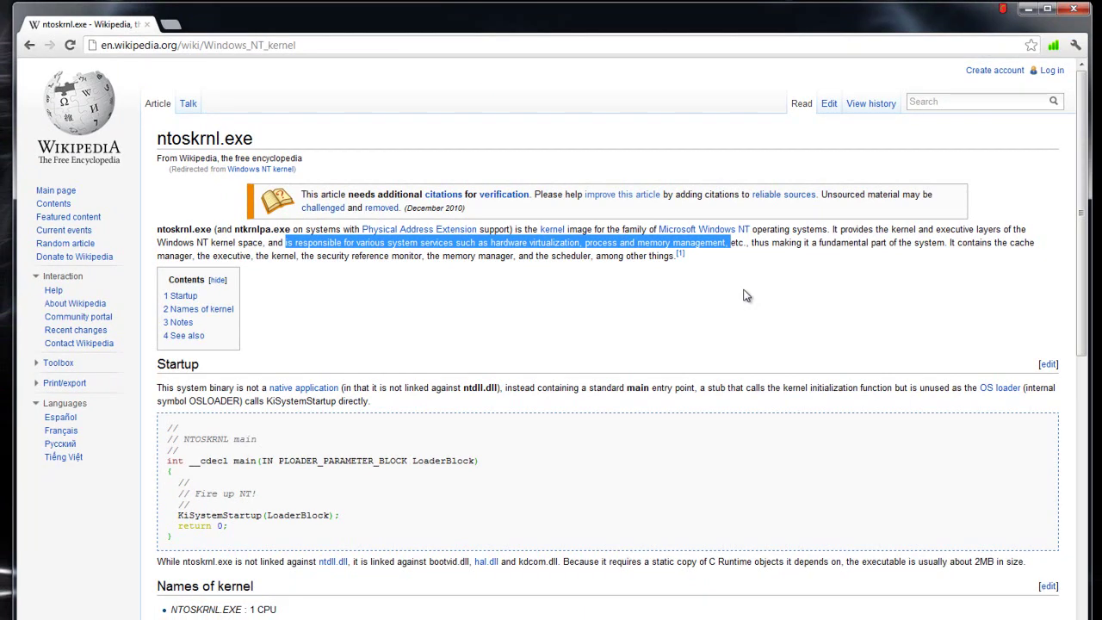
left_click(746, 289)
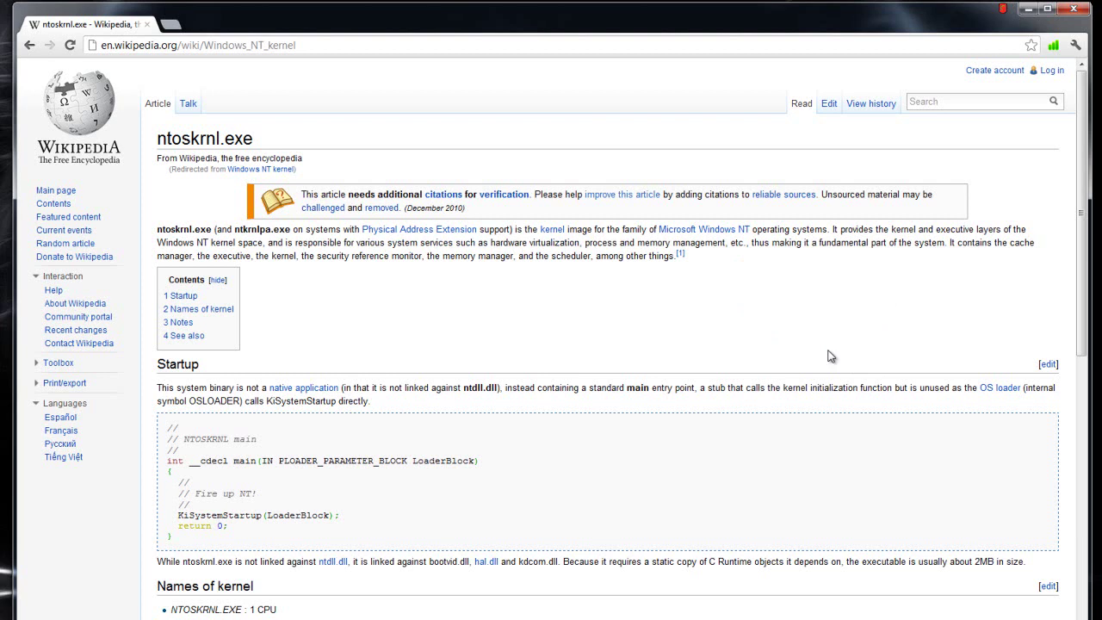
Step: Minimize the Chrome window holding the ntoskrnl.exe Wikipedia article
left_click(1025, 10)
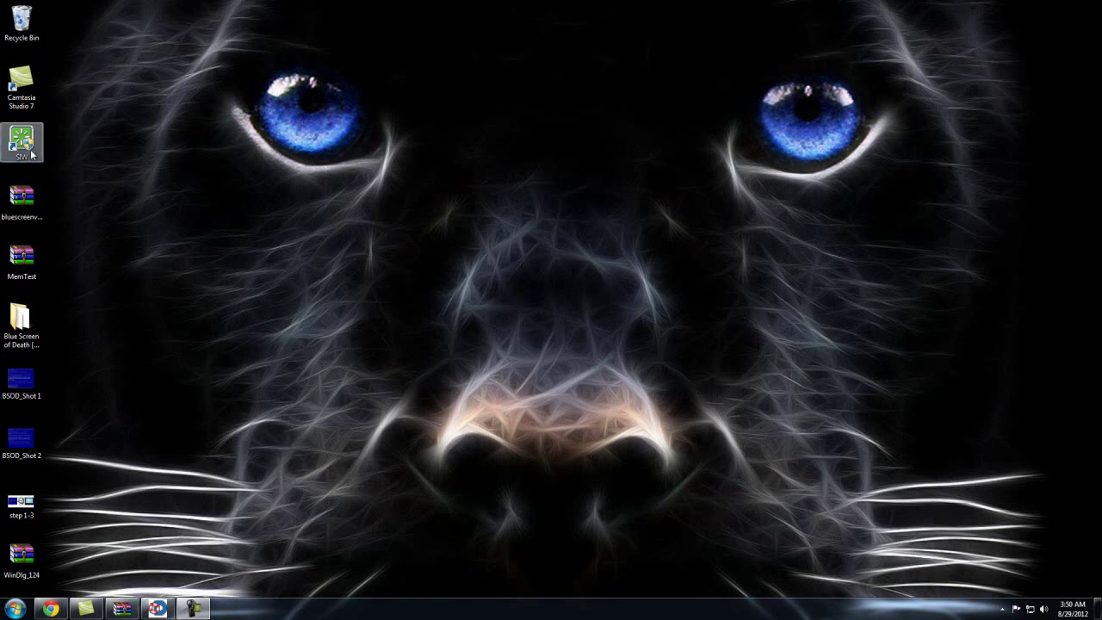
Step: Launch SIW and open Hardware > Storage Devices, showing Disk 0 as a 500.1 GB Western Digital
double_click(26, 154)
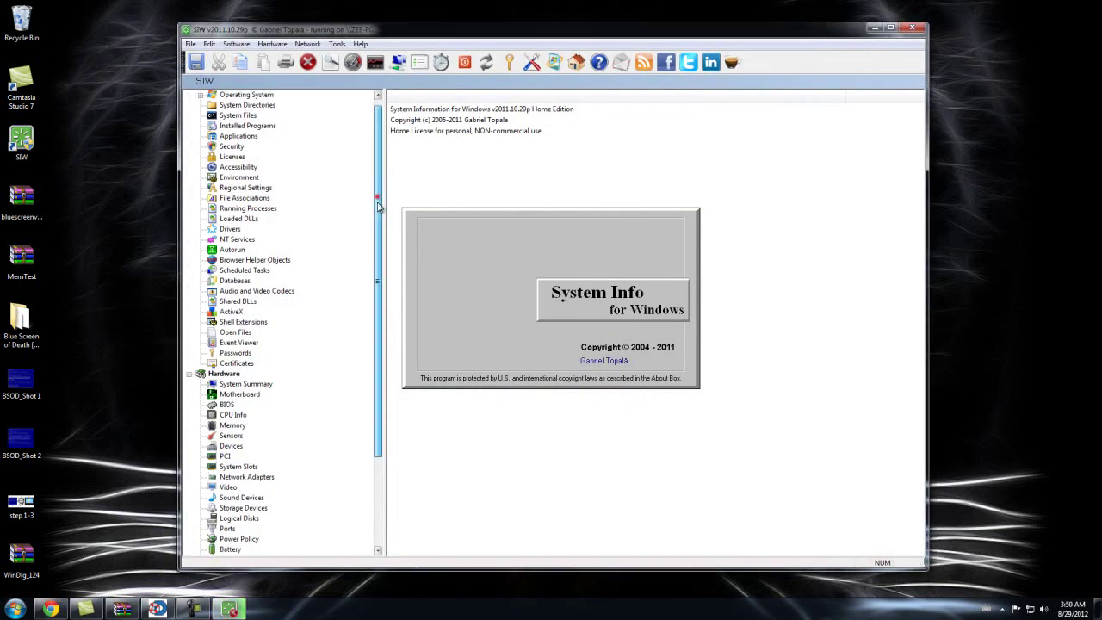
left_click_drag(377, 203, 388, 308)
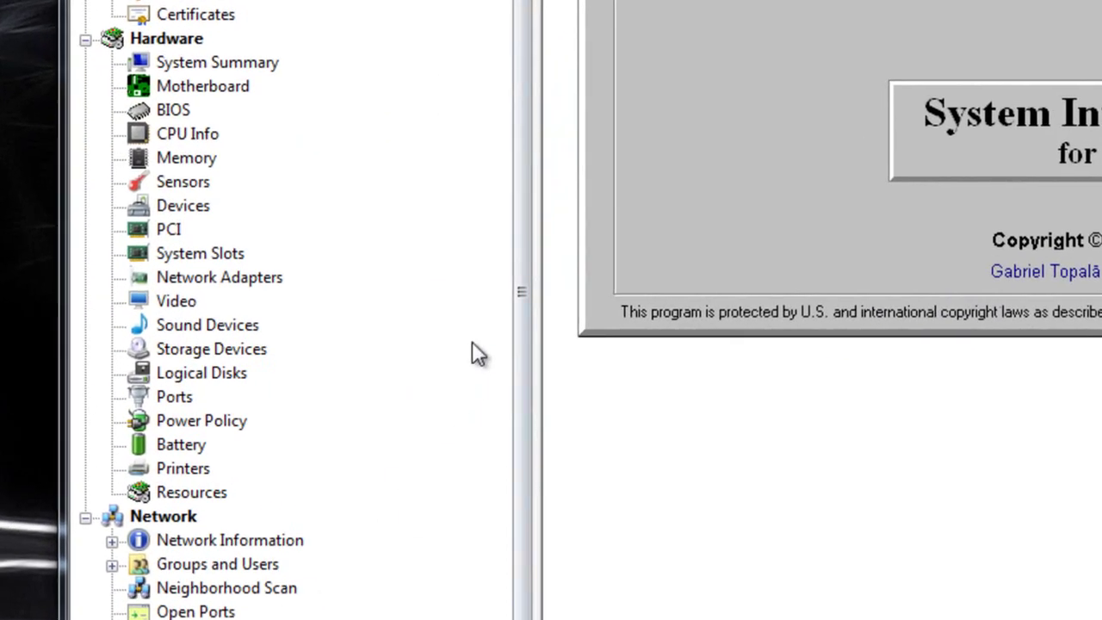
left_click(513, 279)
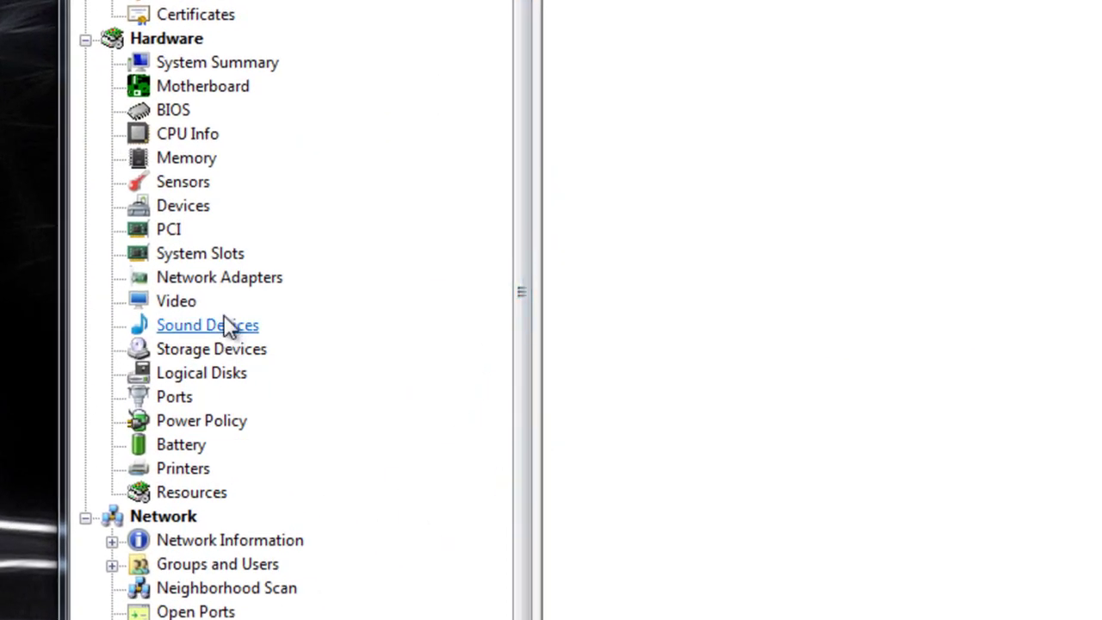
left_click(241, 353)
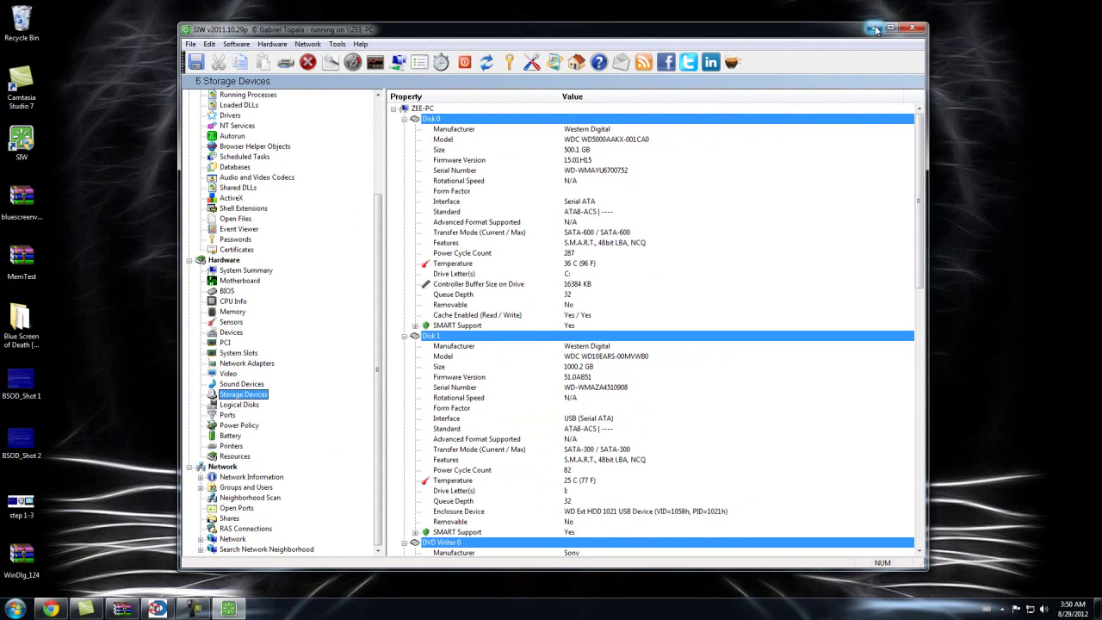
Step: Minimize SIW and restore Chrome on the WD Support Knowledge Base product-selection page
left_click(875, 30)
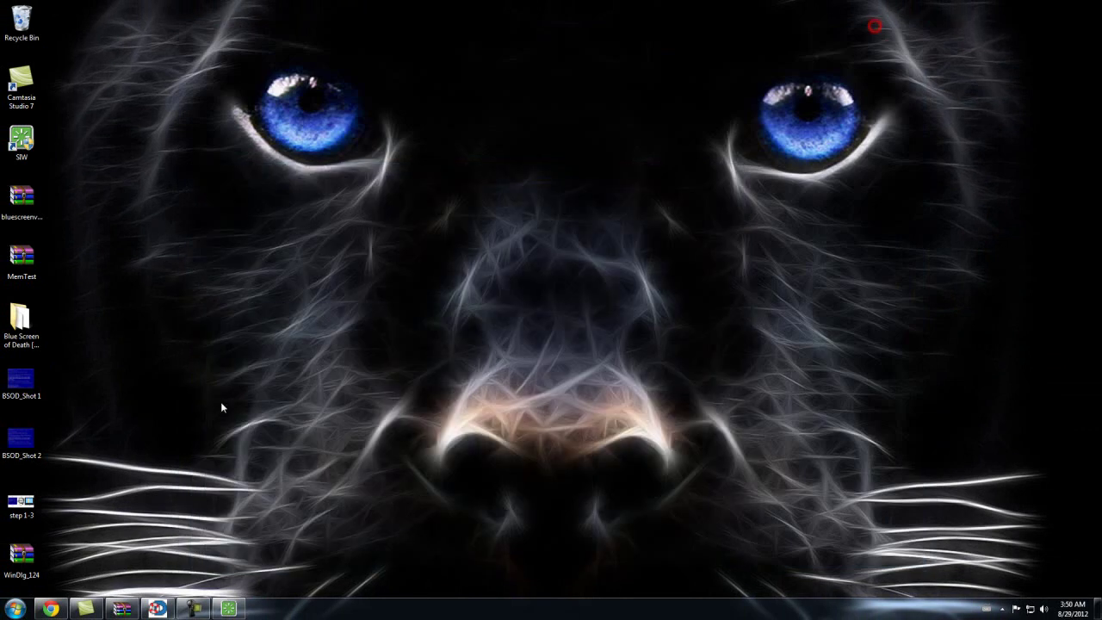
left_click(51, 609)
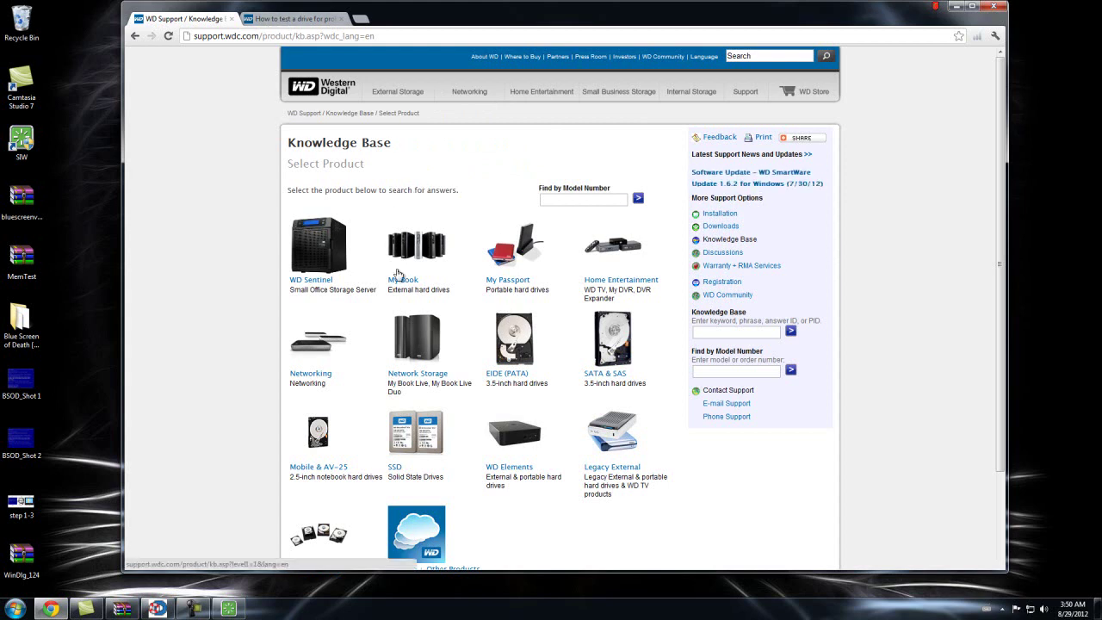
Step: View WD's 'How to test a drive' Data Lifeguard Diagnostics article from the top, then minimize Chrome
left_click(293, 18)
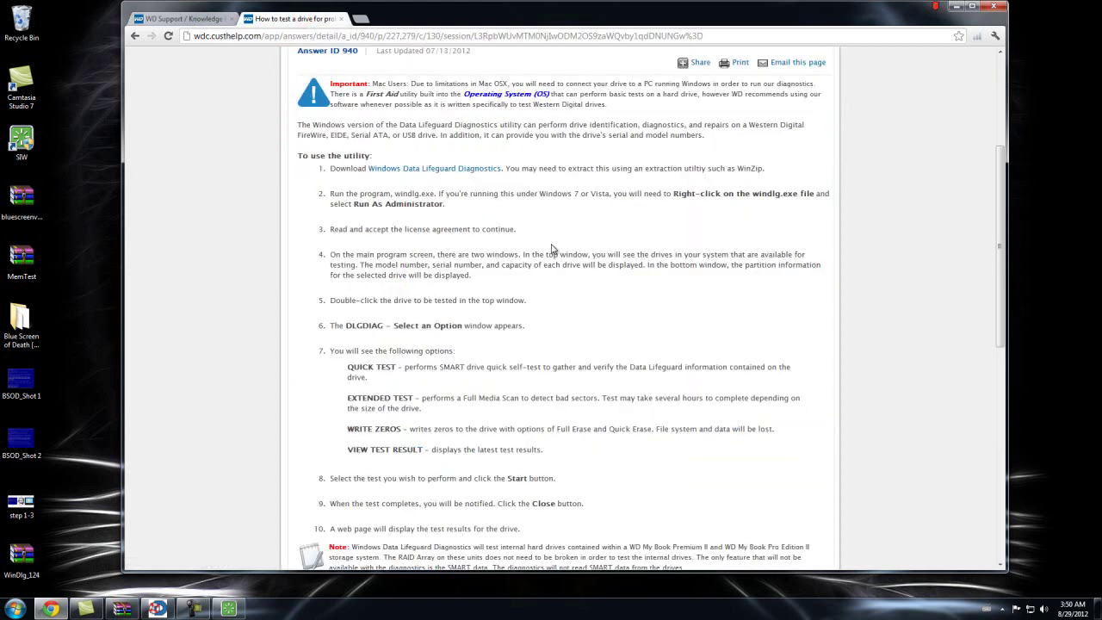
scroll(581, 255, "up", 1)
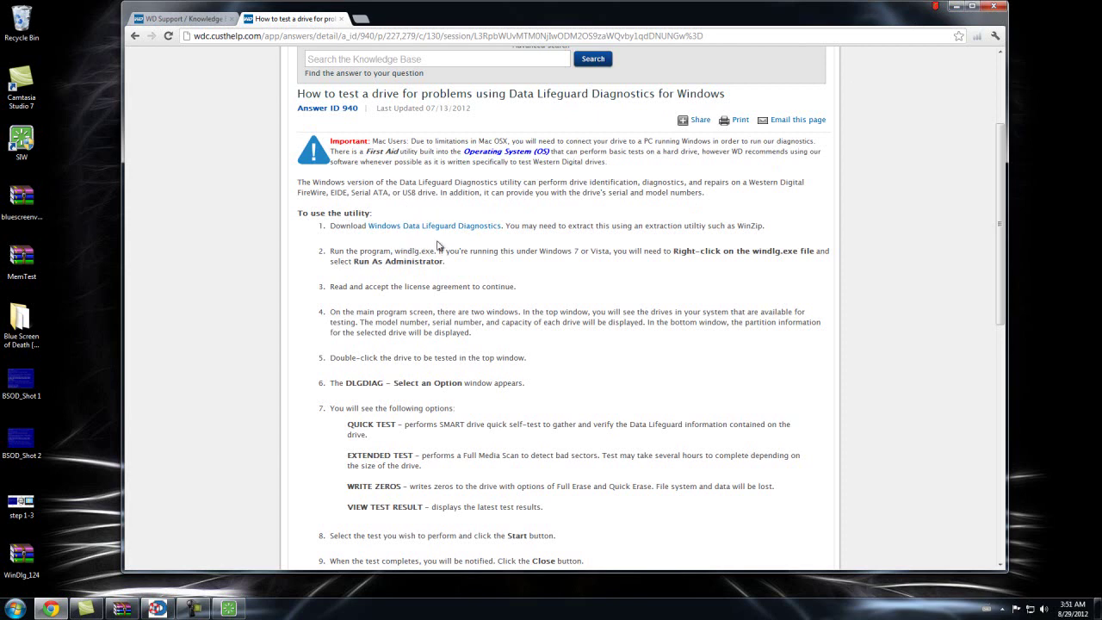
left_click(956, 6)
Step: Launch WinDlg.exe from the WinDlg_124 archive, accept the licence, and move the diagnostics window up
double_click(21, 554)
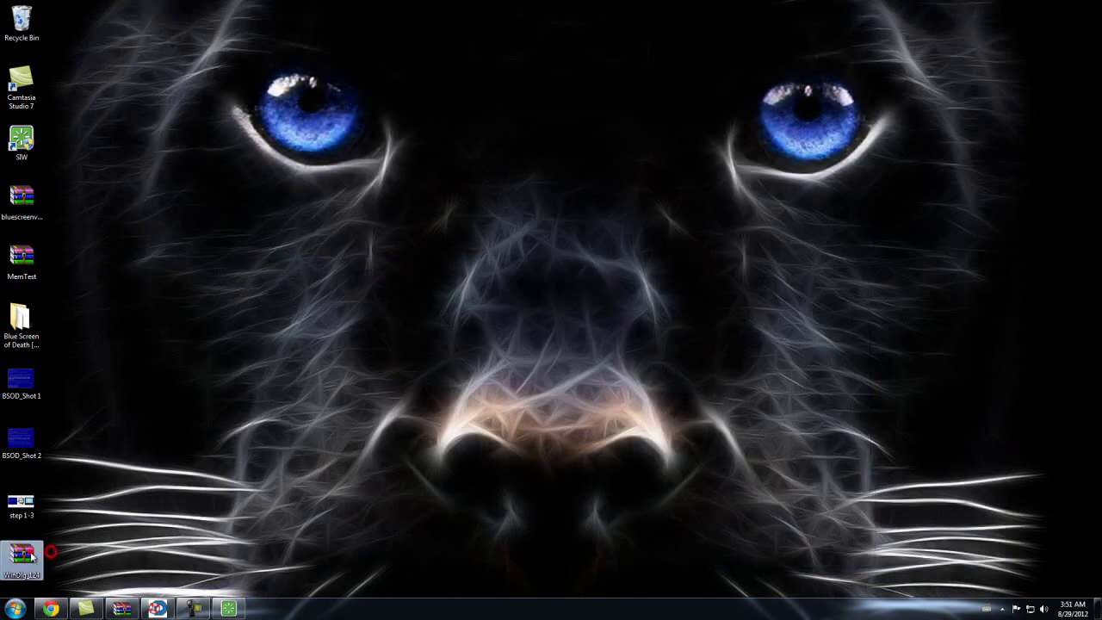
left_click(92, 199)
double_click(93, 199)
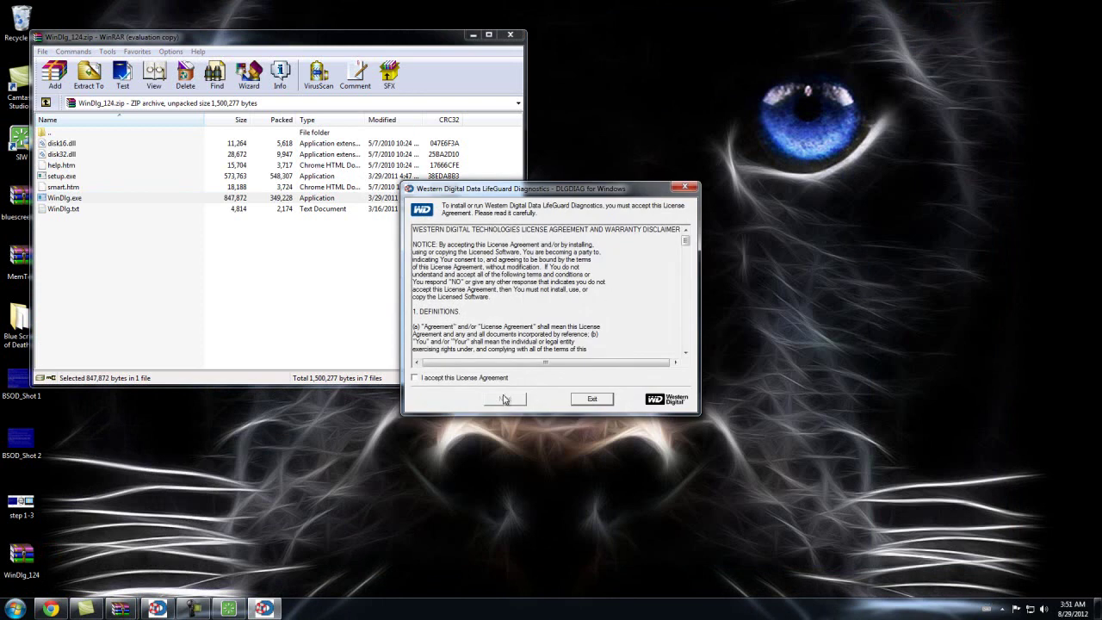
left_click(458, 378)
left_click(518, 396)
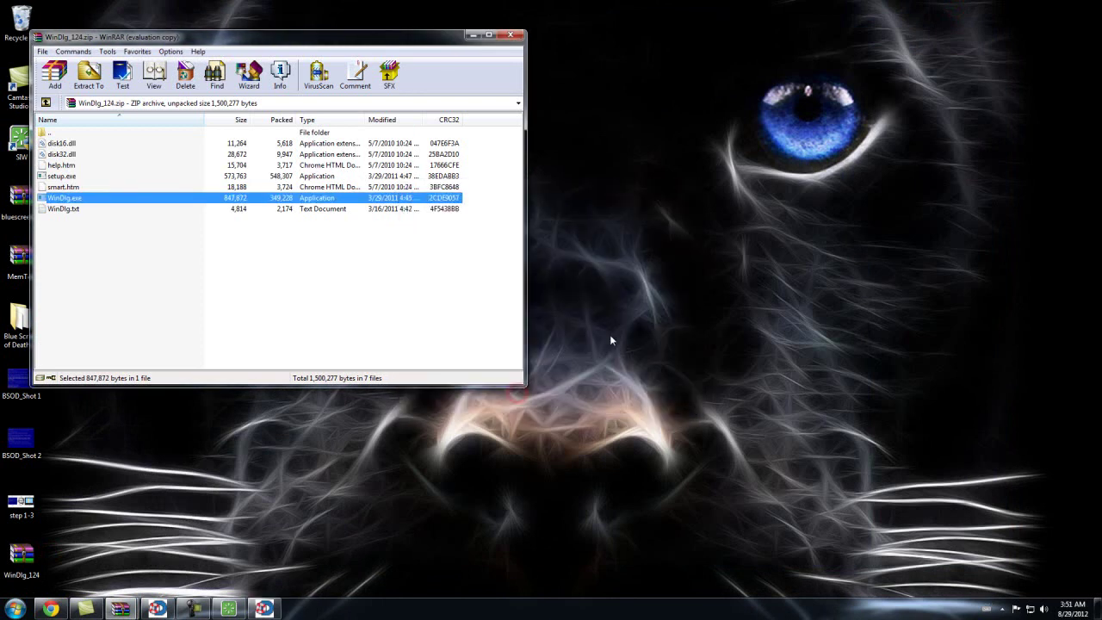
left_click(470, 36)
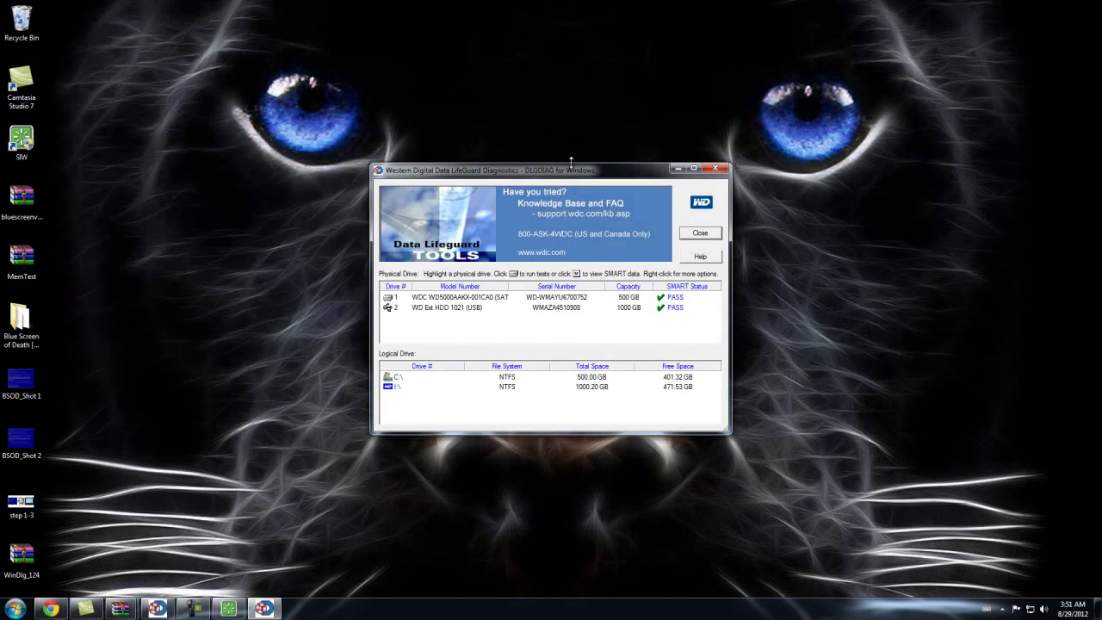
left_click_drag(573, 171, 562, 143)
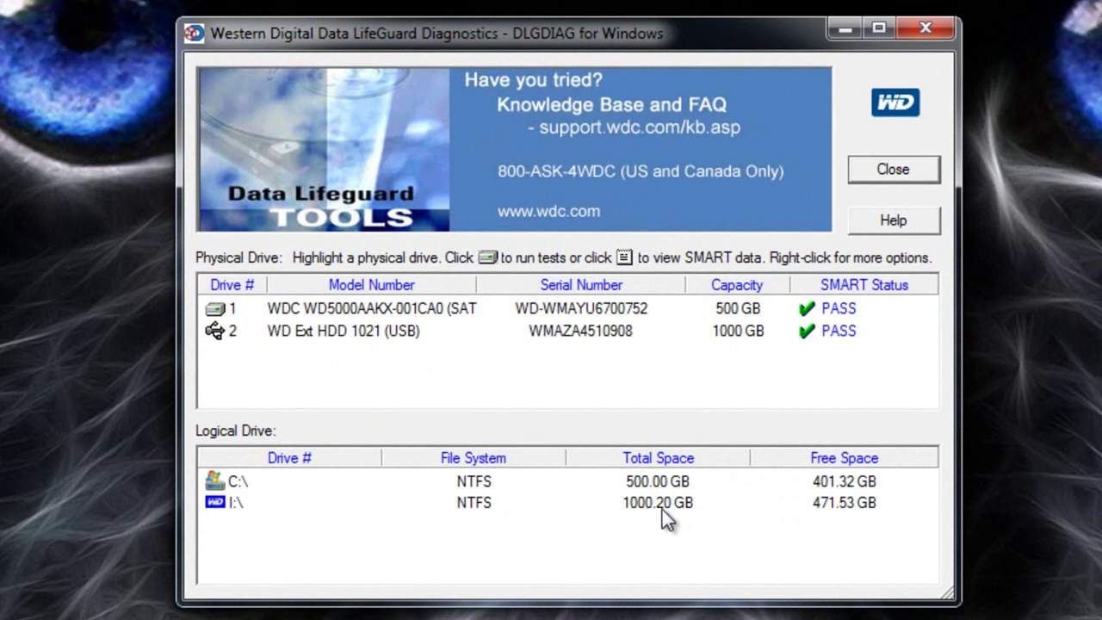
Step: Open and scroll the SMART Disk Info table for the 500 GB drive 1, then close it
mouse_move(679, 510)
right_click(597, 312)
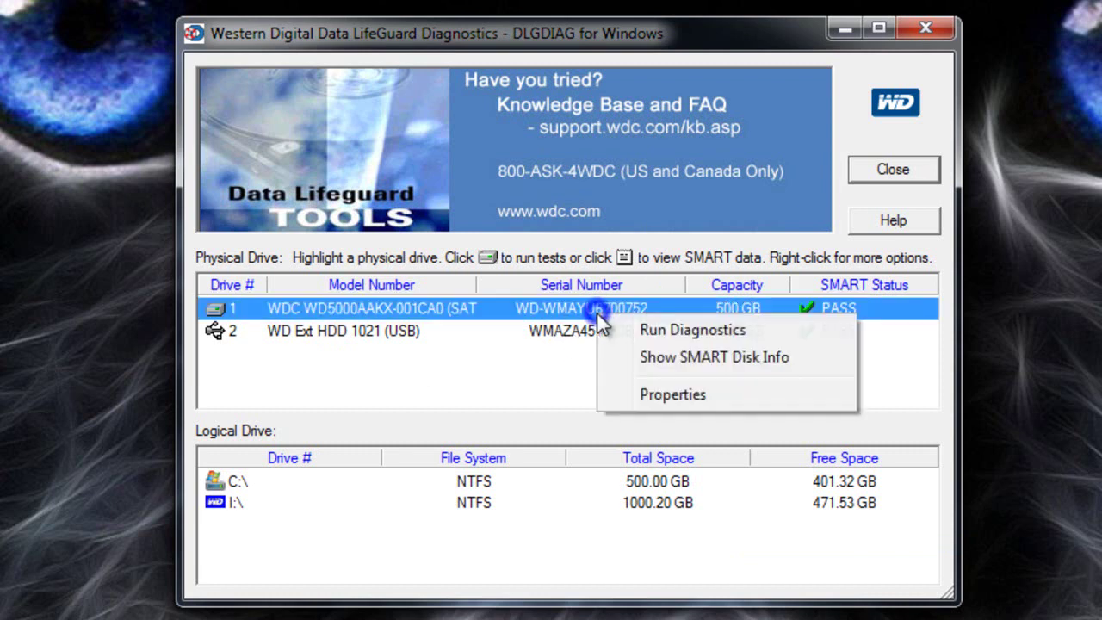
left_click(752, 363)
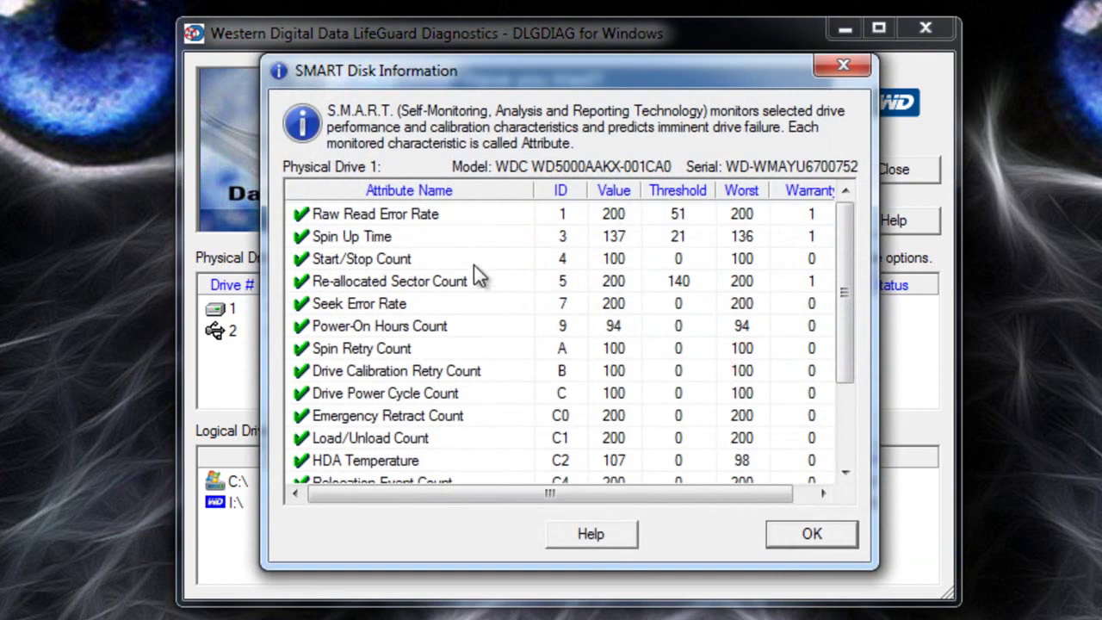
left_click_drag(845, 293, 845, 370)
left_click(842, 67)
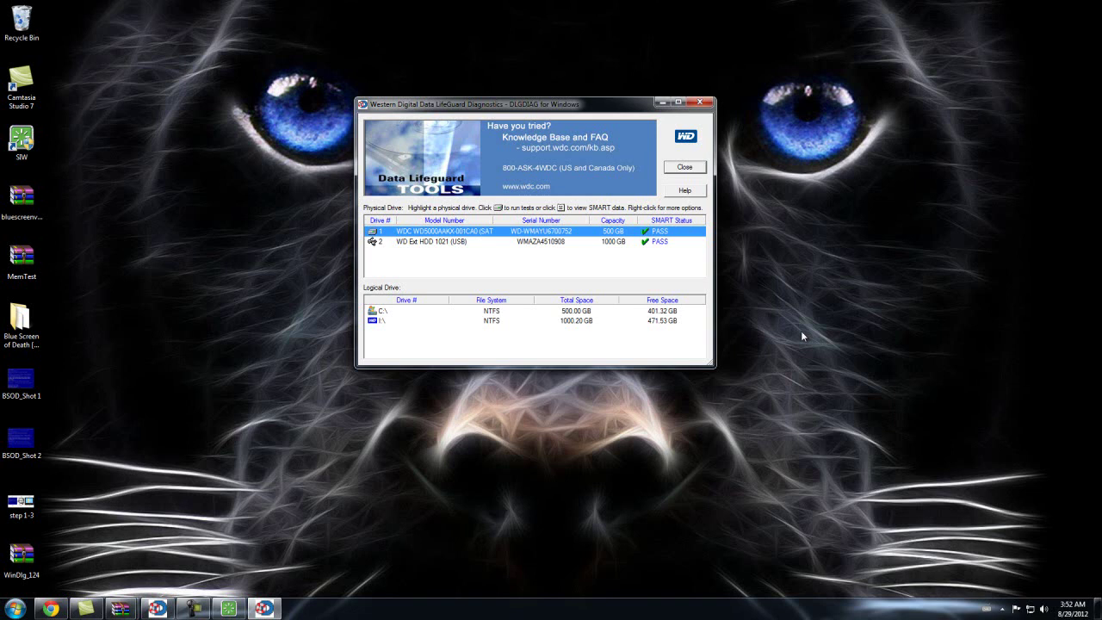
Step: Minimize the diagnostics window and open a new Chrome window from the taskbar
left_click(661, 103)
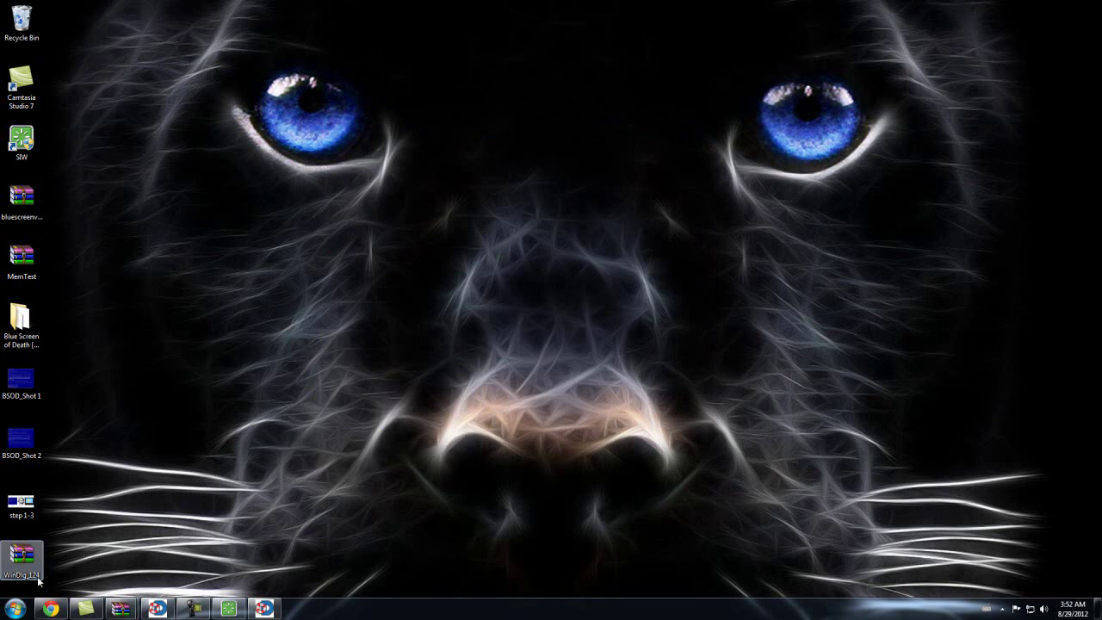
left_click(51, 609)
right_click(51, 609)
left_click(63, 554)
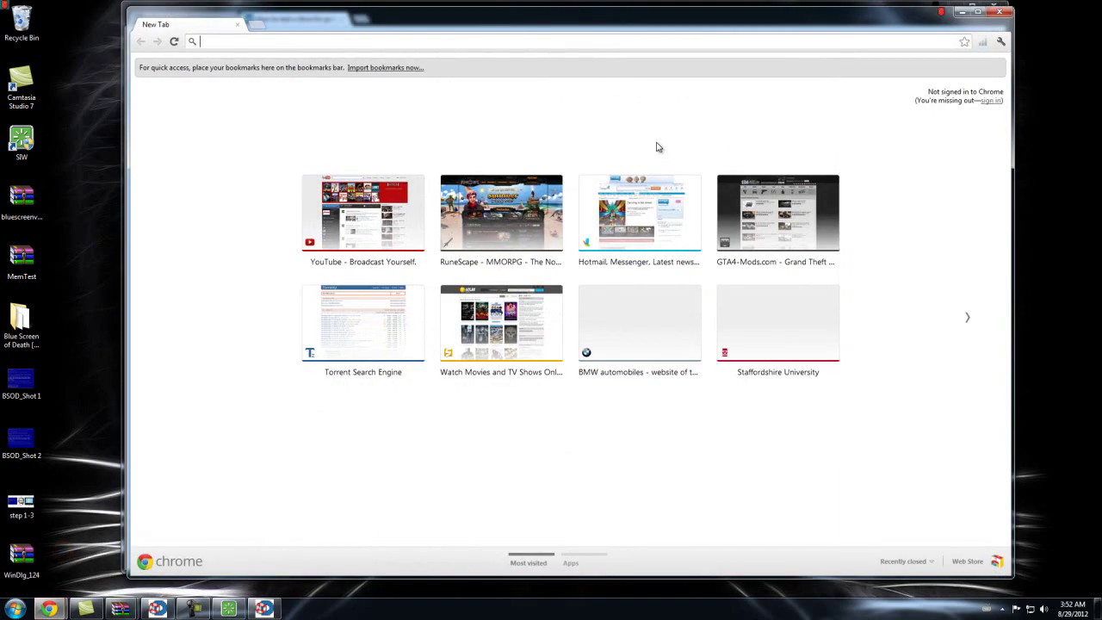
Step: Search Google for 'memtest', reach the HCI Design MemTest download page, then minimize Chrome
type("google.com")
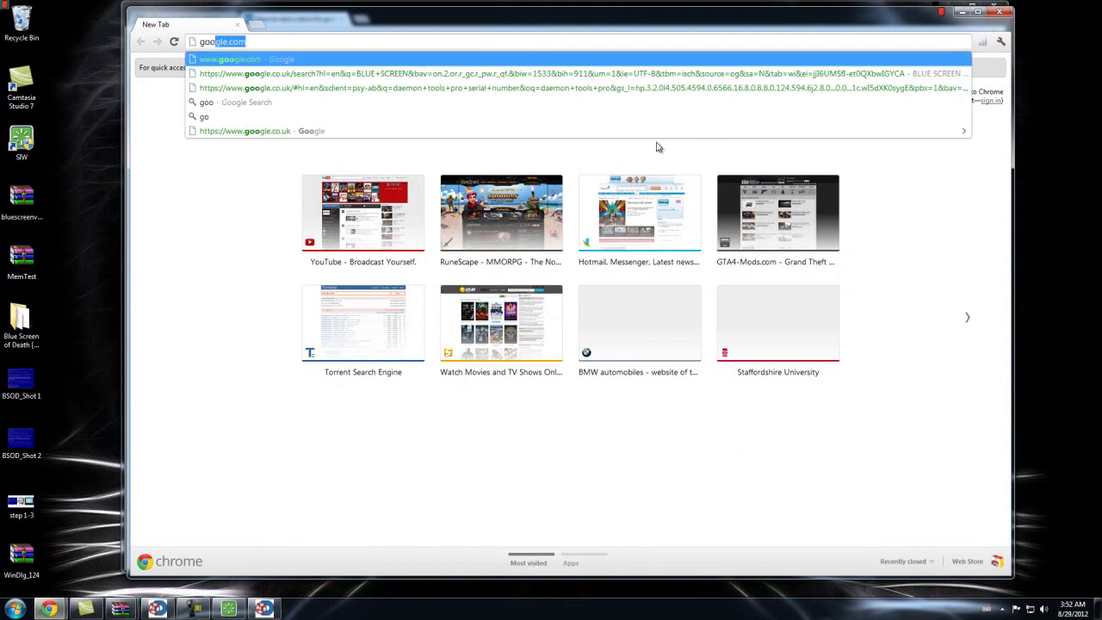
key("Return")
type("memtest")
key("Return")
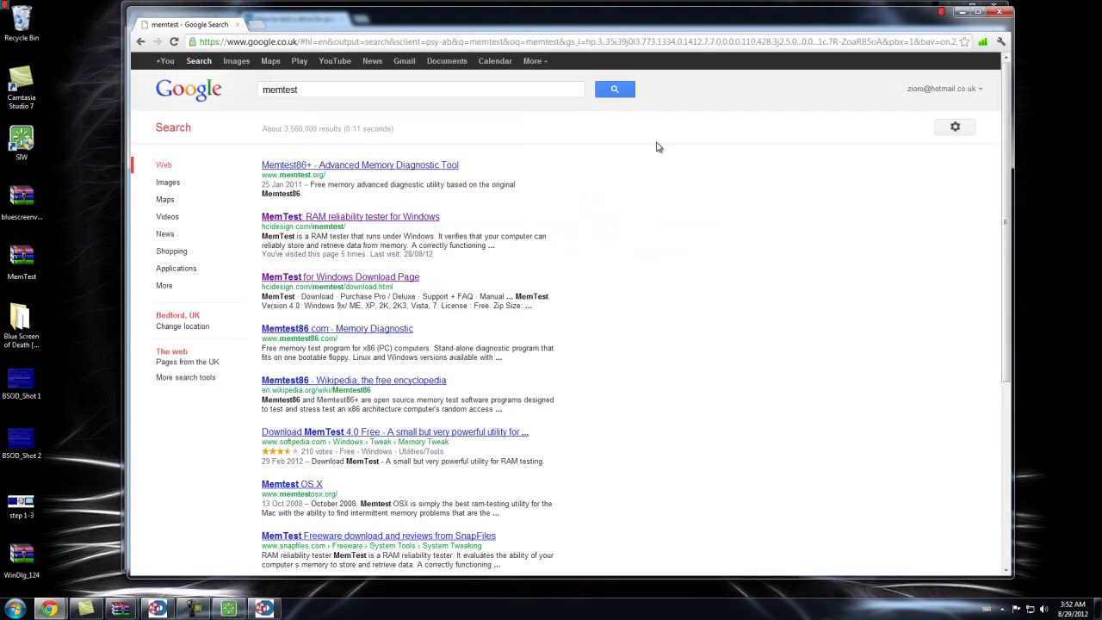
left_click(363, 215)
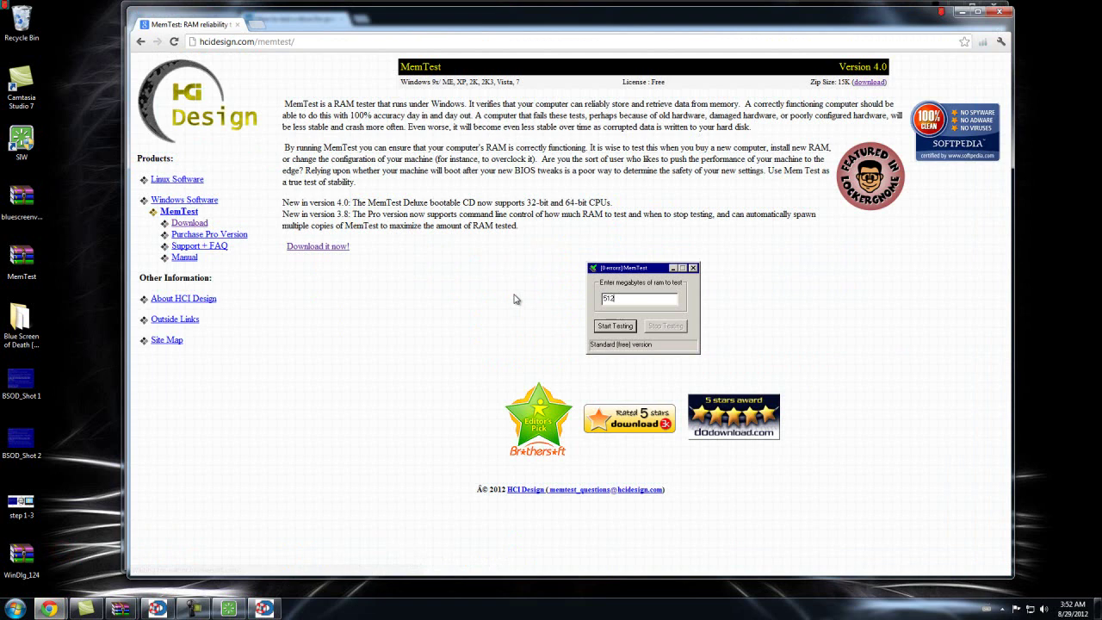
left_click(327, 249)
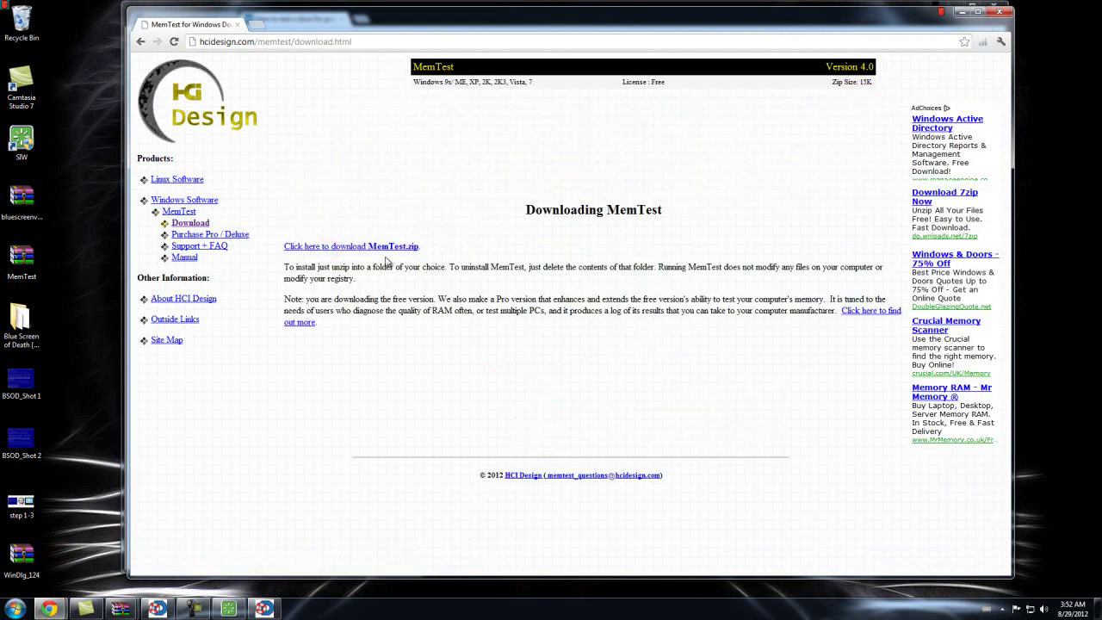
left_click(960, 13)
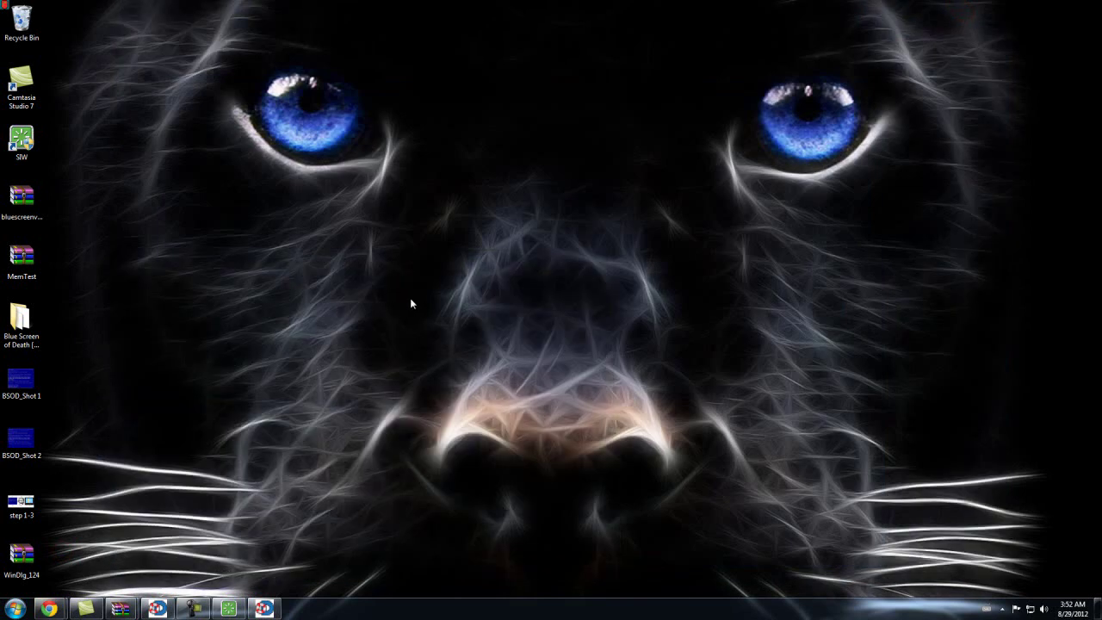
Step: Run memtest.exe from the MemTest.zip archive in WinRAR and dismiss the Welcome notes
double_click(21, 257)
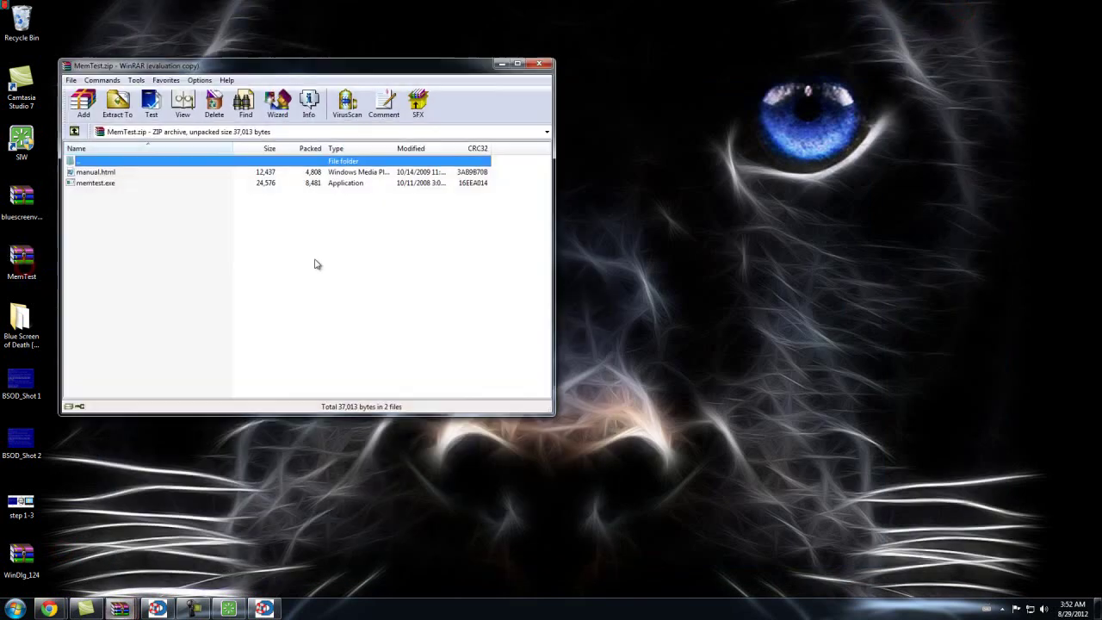
double_click(105, 184)
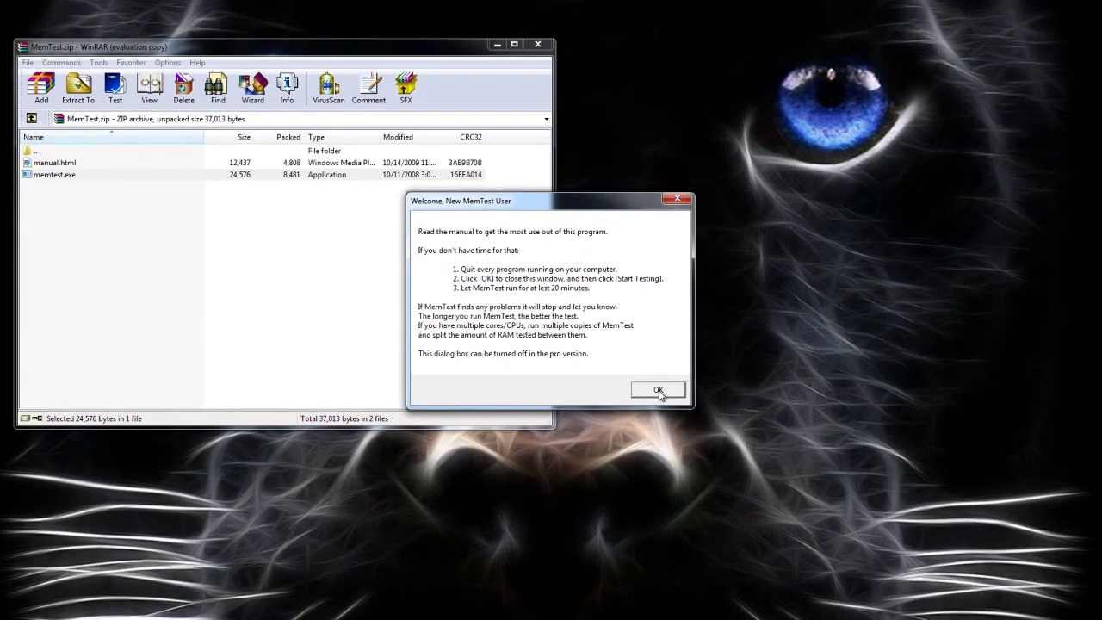
left_click(658, 391)
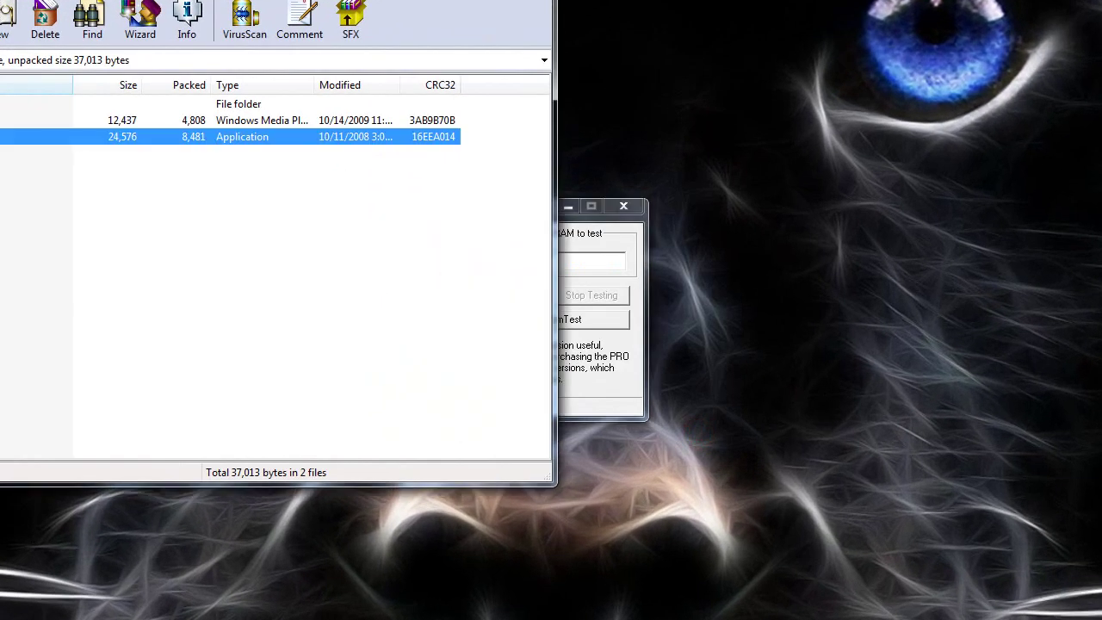